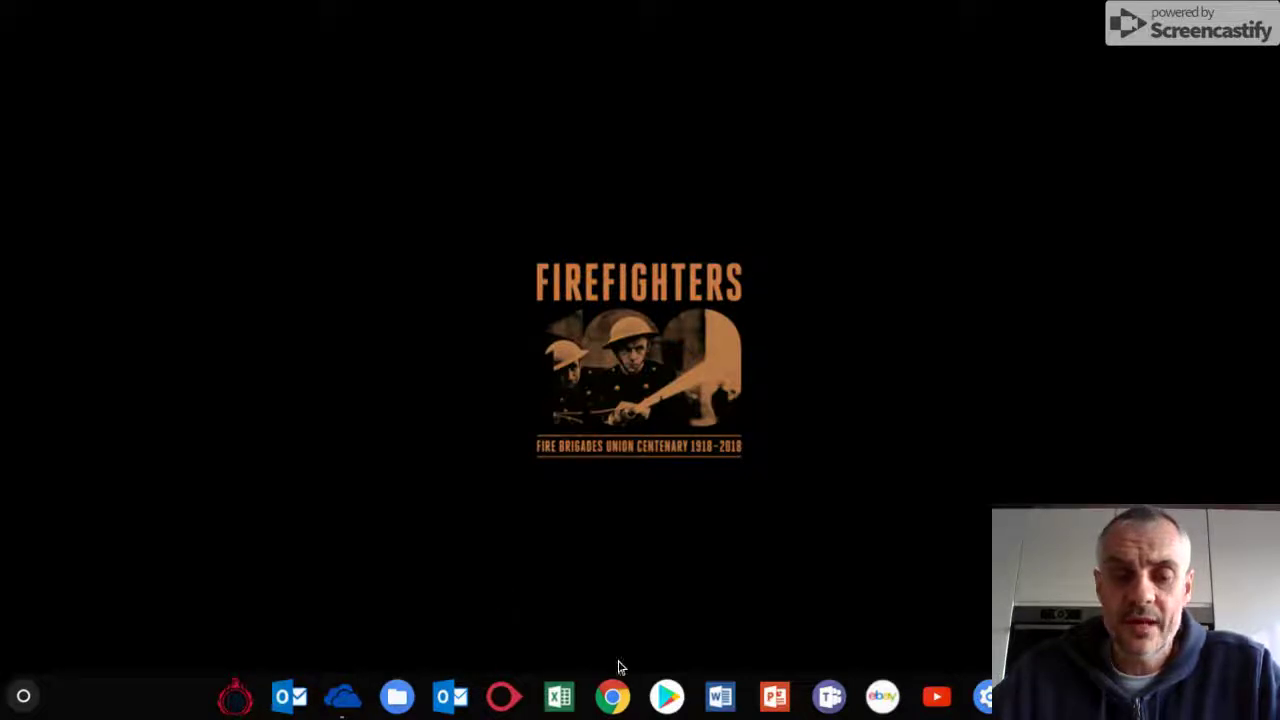
Open Outlook from Chrome's 'email' bookmark, add two blank tabs, and return to Outlook.
click(613, 697)
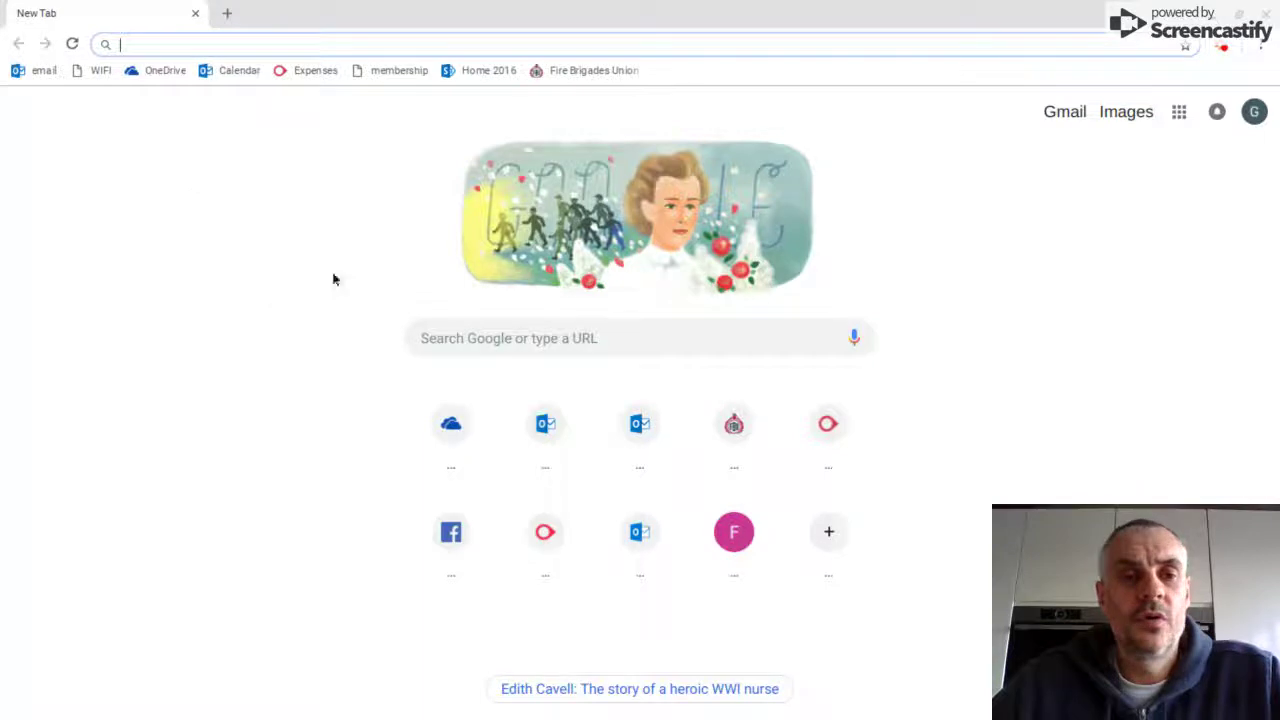
click(40, 71)
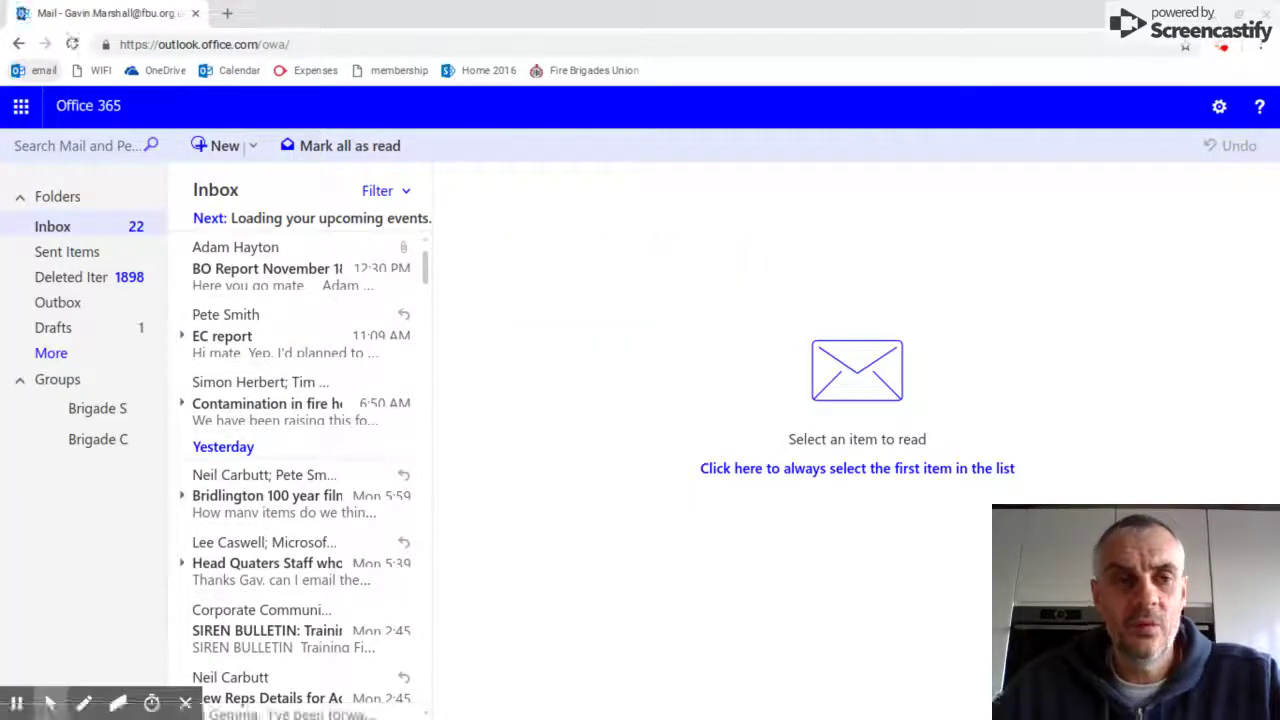
click(226, 13)
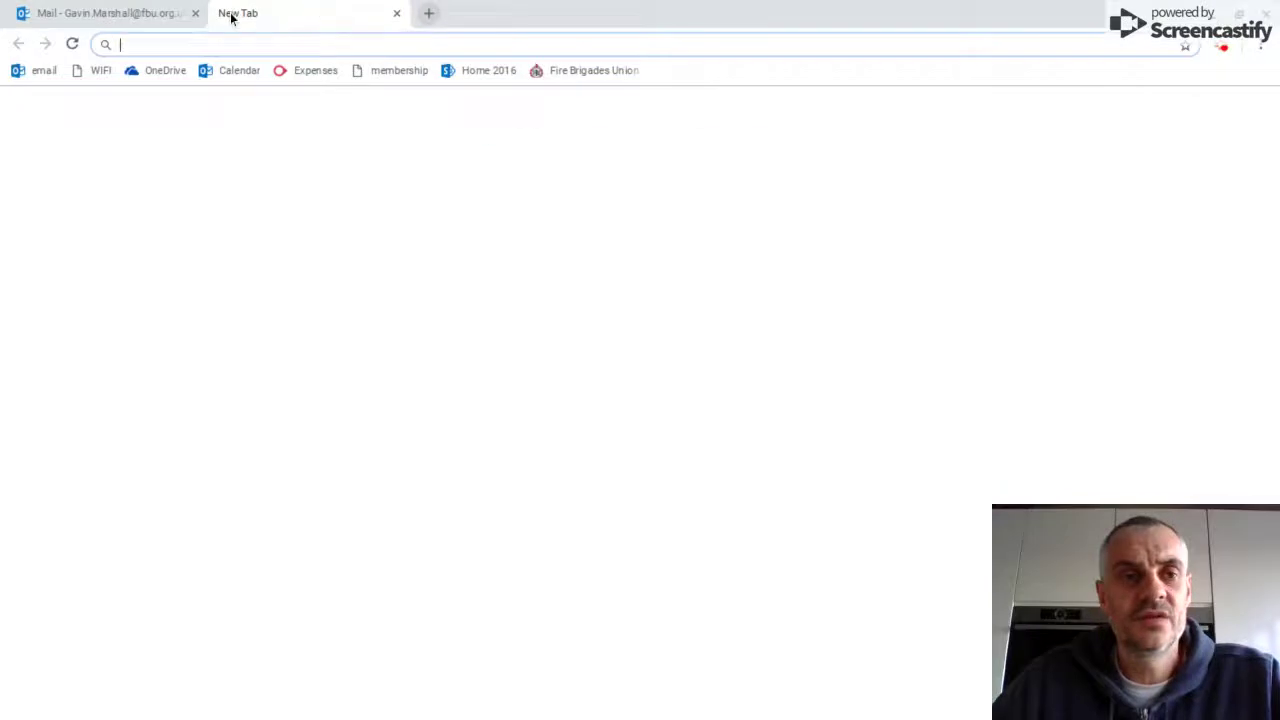
click(429, 14)
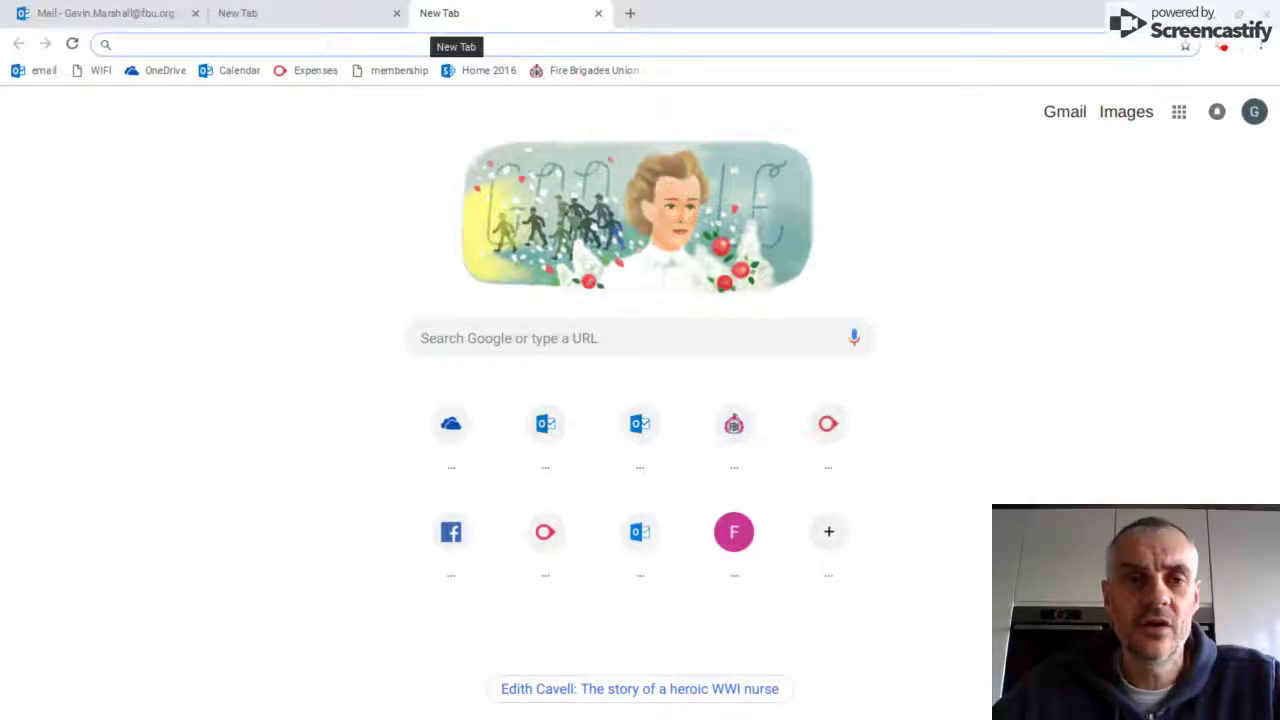
click(305, 14)
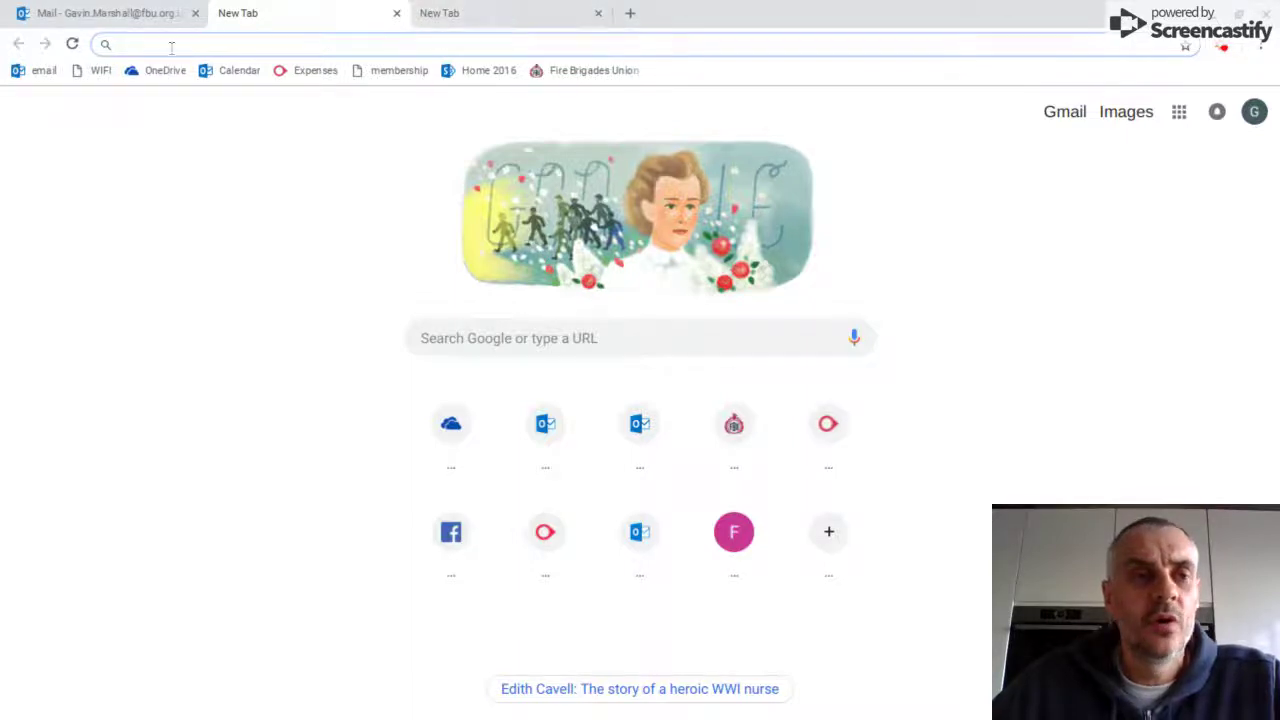
click(106, 13)
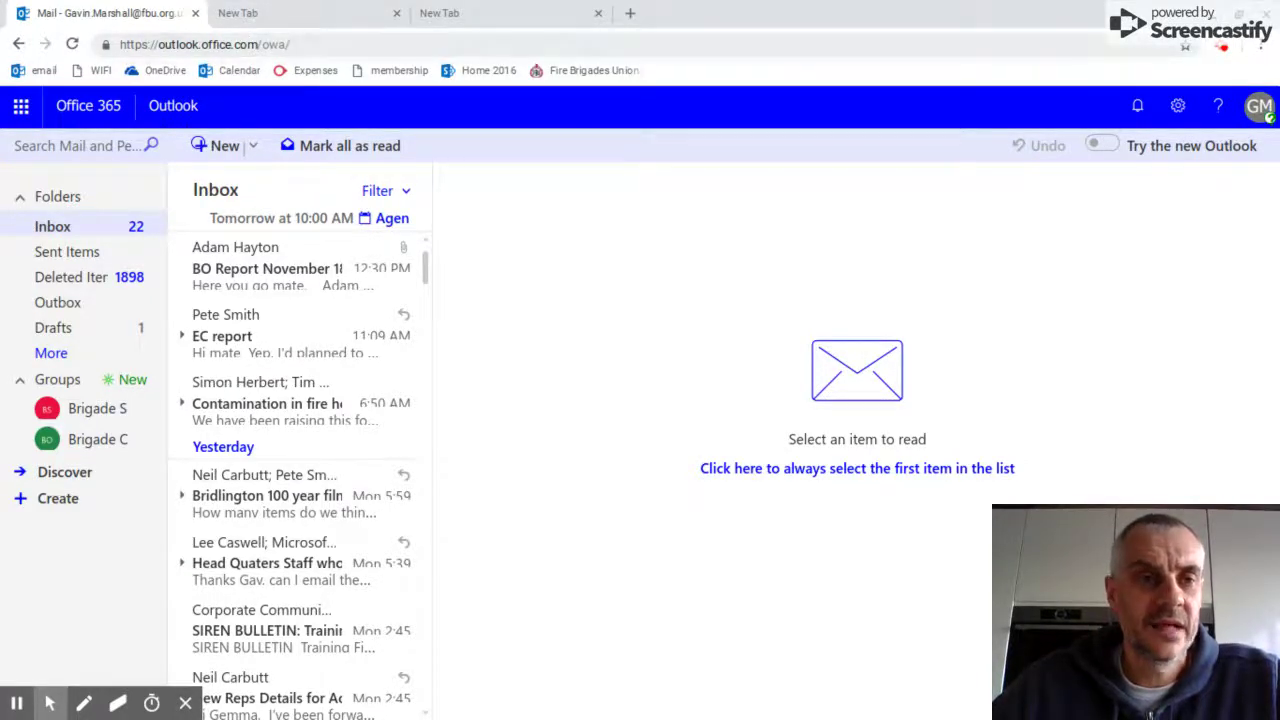
click(580, 76)
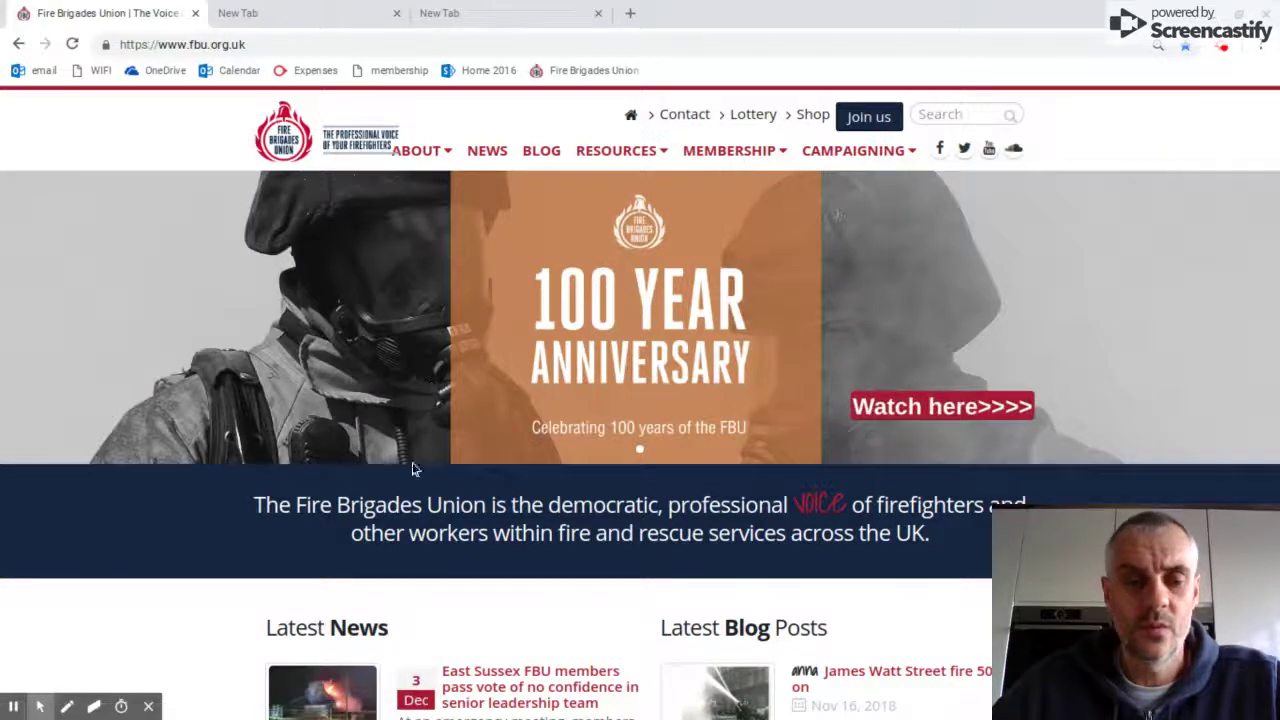
mouse_move(287, 712)
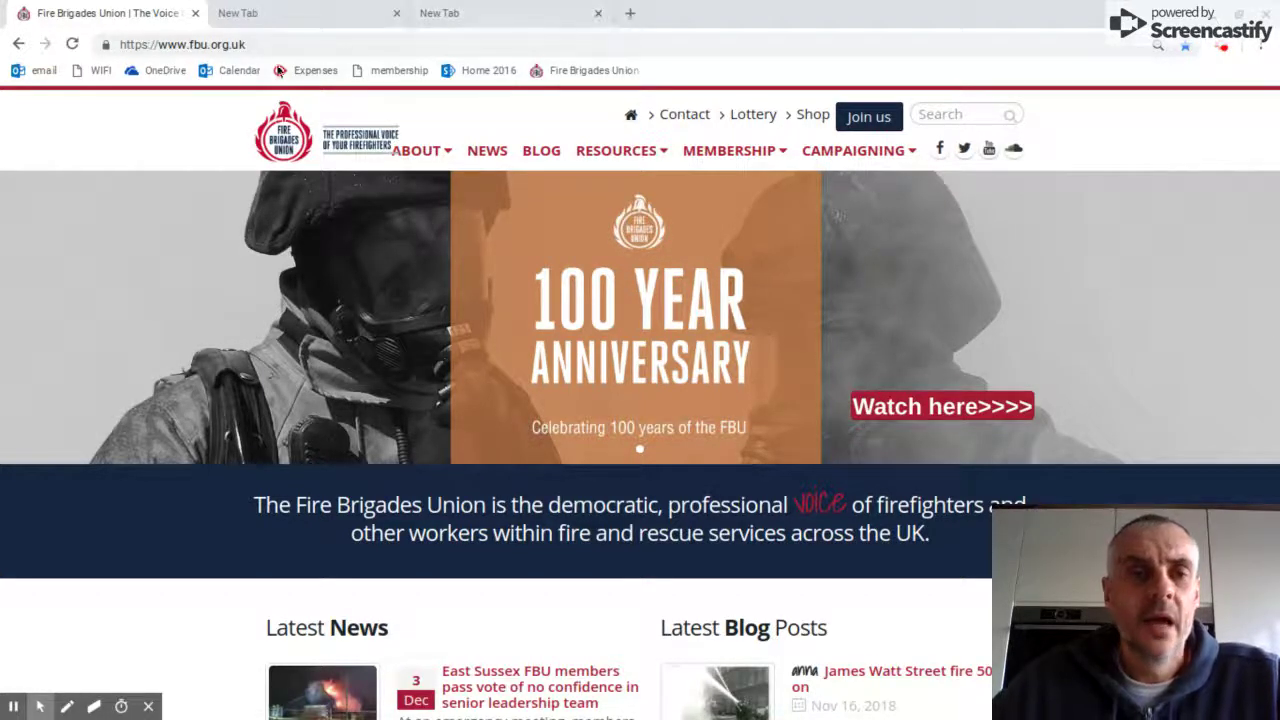
click(38, 70)
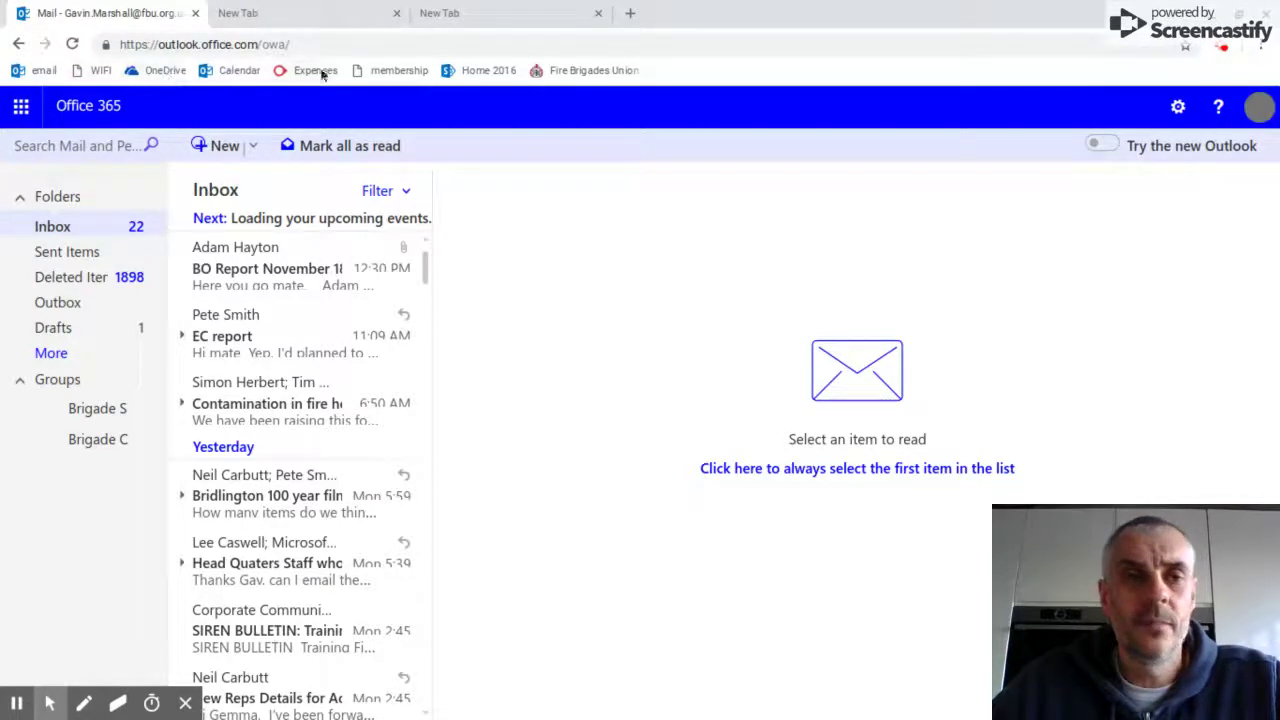
Choose More tools > Create shortcut… from Chrome's menu for the Outlook page.
click(1263, 49)
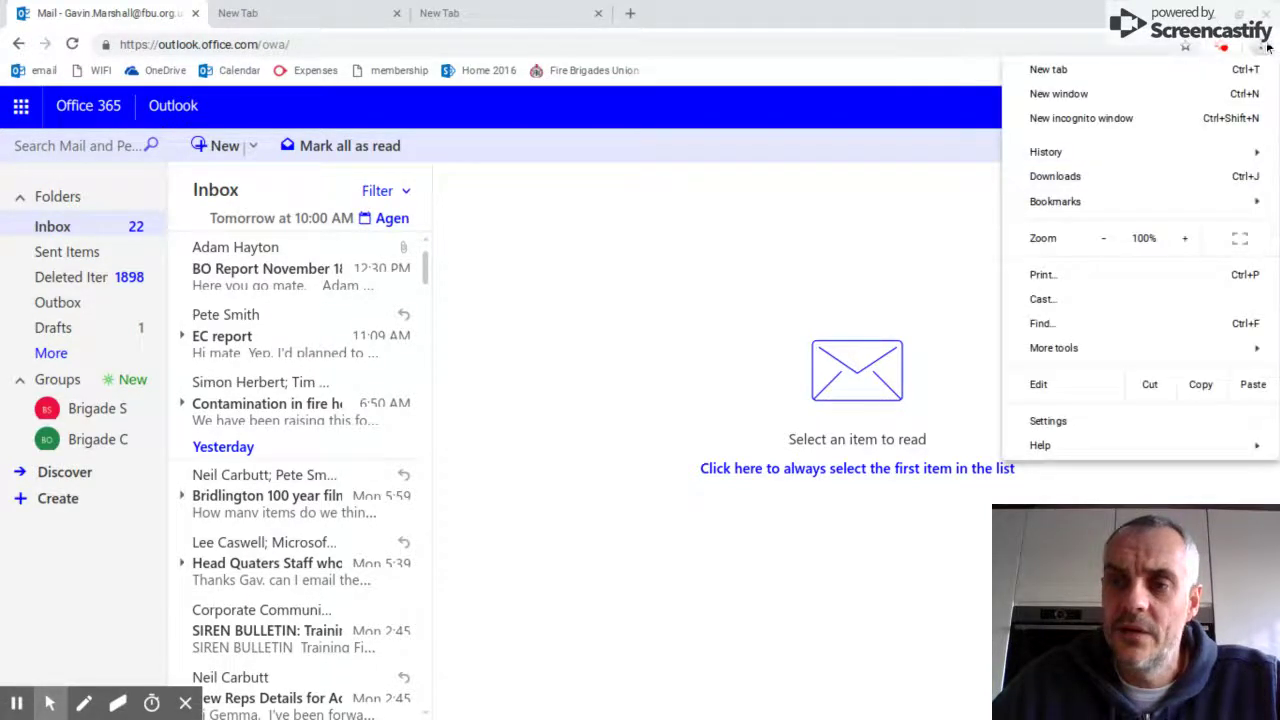
click(1080, 204)
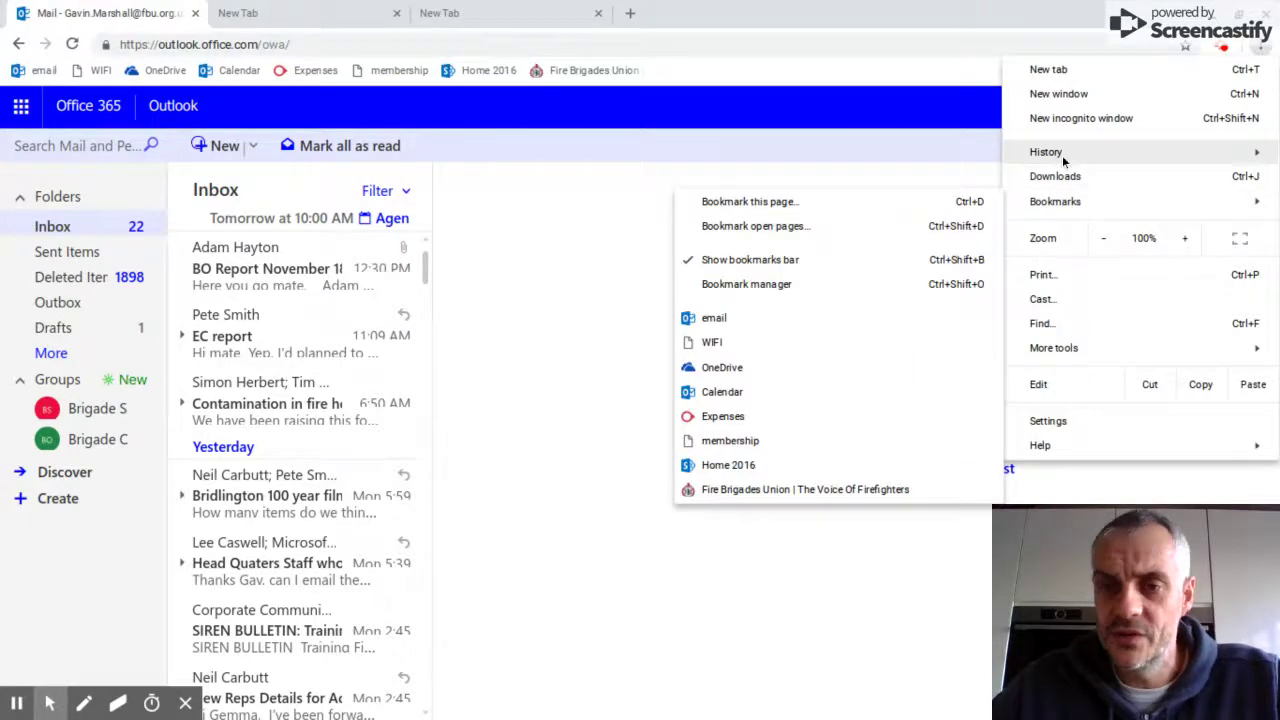
mouse_move(1048, 350)
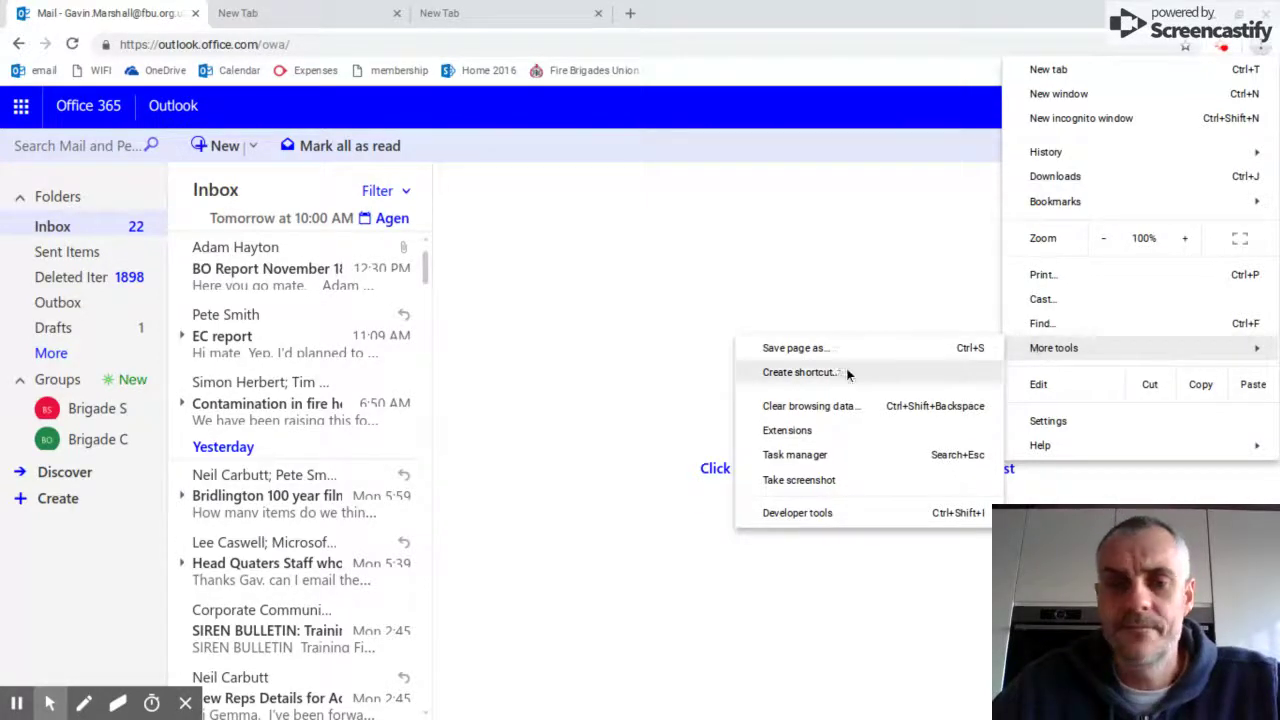
click(800, 372)
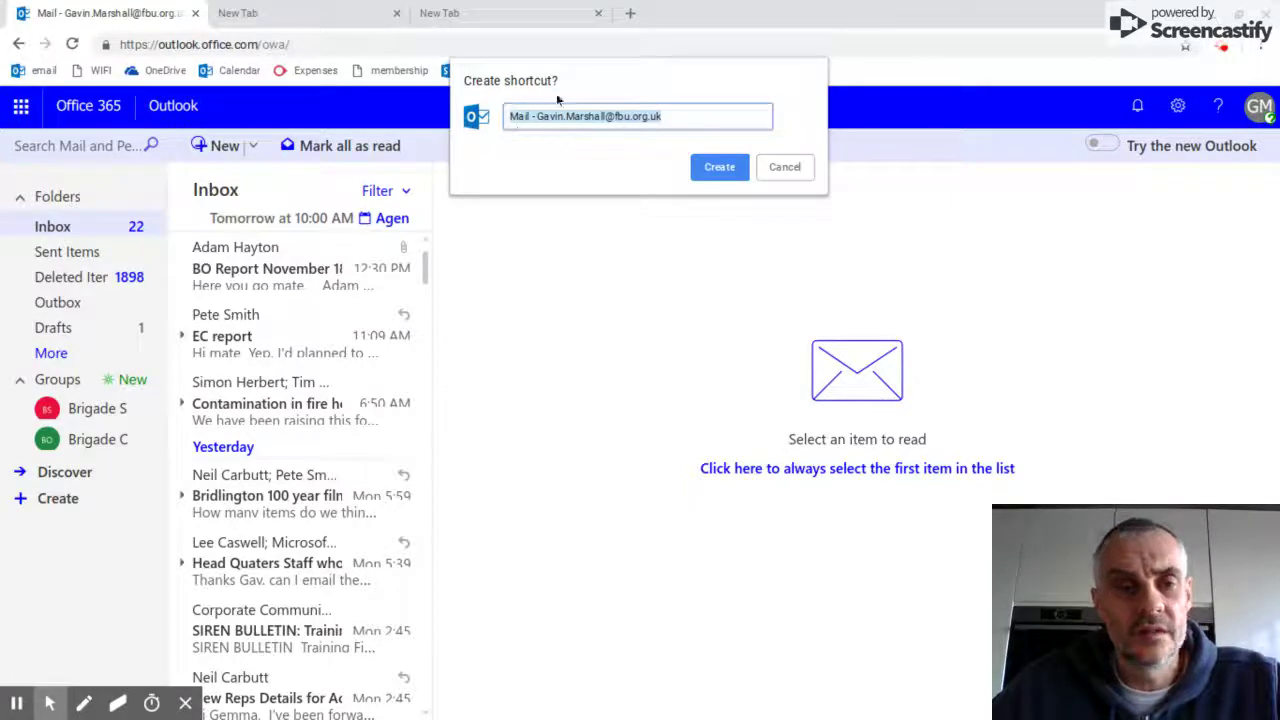
Rename the shortcut to FBU, create it, and minimise Chrome to the desktop.
click(713, 112)
key(BackSpace)
key(BackSpace)
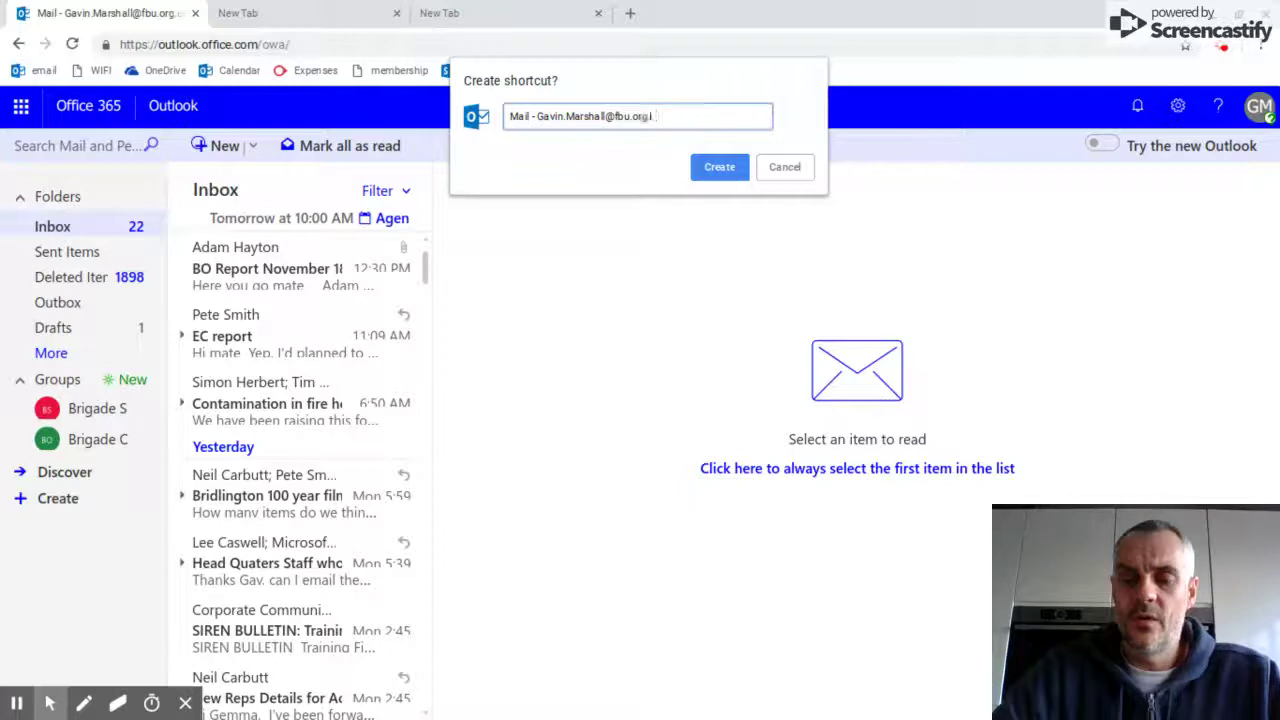
key(BackSpace)
key(BackSpace)
key(BackSpace)
key(BackSpace)
key(BackSpace)
key(BackSpace)
key(BackSpace)
key(BackSpace)
key(BackSpace)
key(BackSpace)
key(BackSpace)
key(BackSpace)
key(BackSpace)
key(BackSpace)
key(BackSpace)
key(BackSpace)
key(BackSpace)
key(BackSpace)
key(BackSpace)
key(BackSpace)
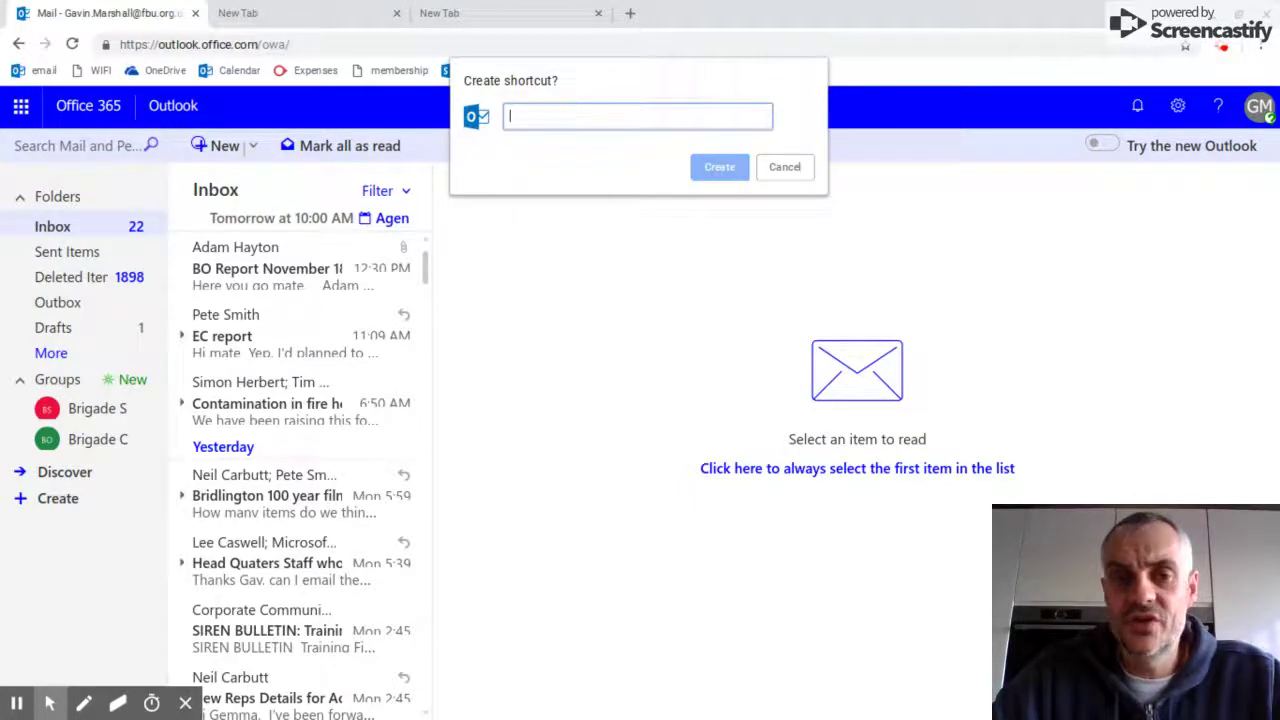
text(FBU)
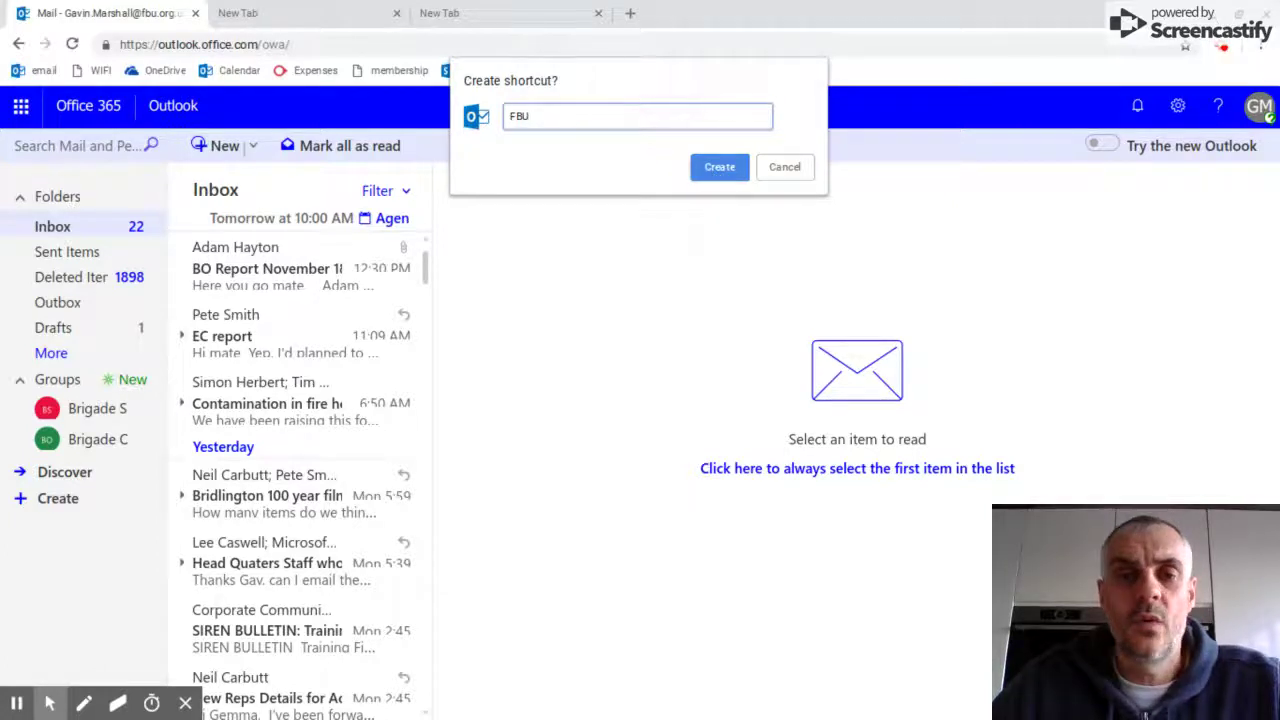
click(784, 167)
click(1200, 12)
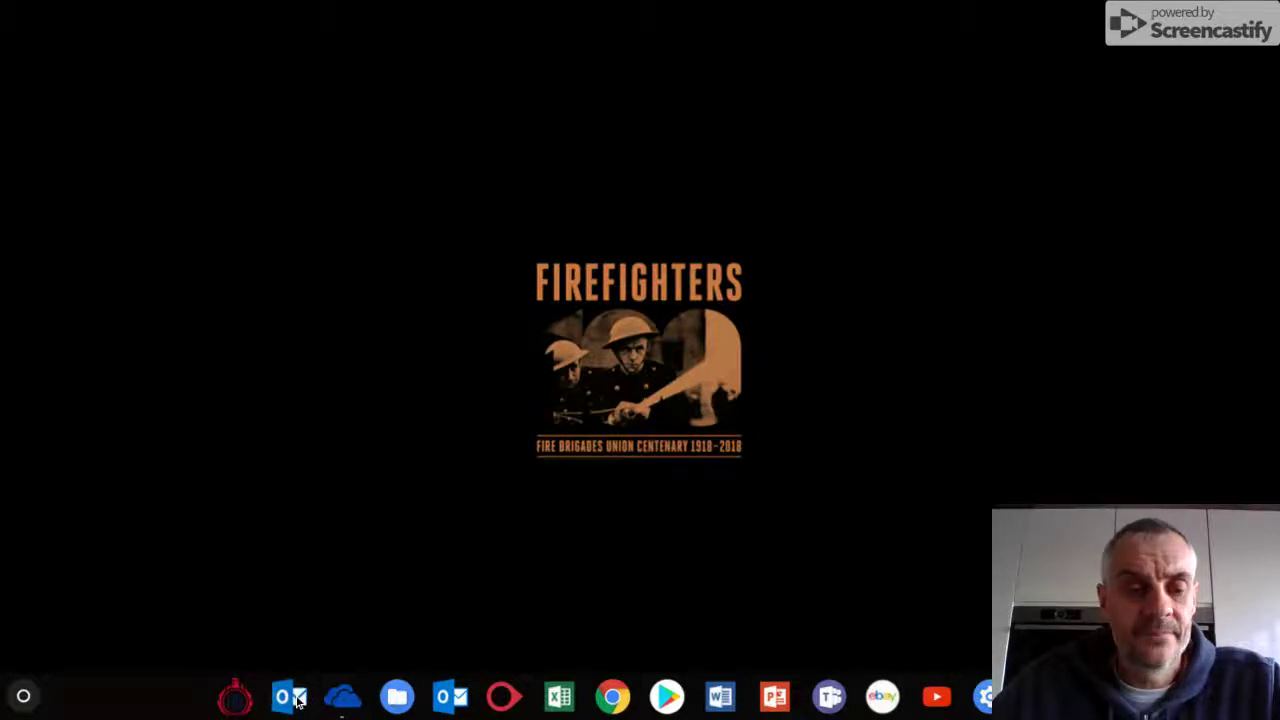
Drag the FBU shortcut to the first shelf position and launch it.
drag(286, 700, 230, 700)
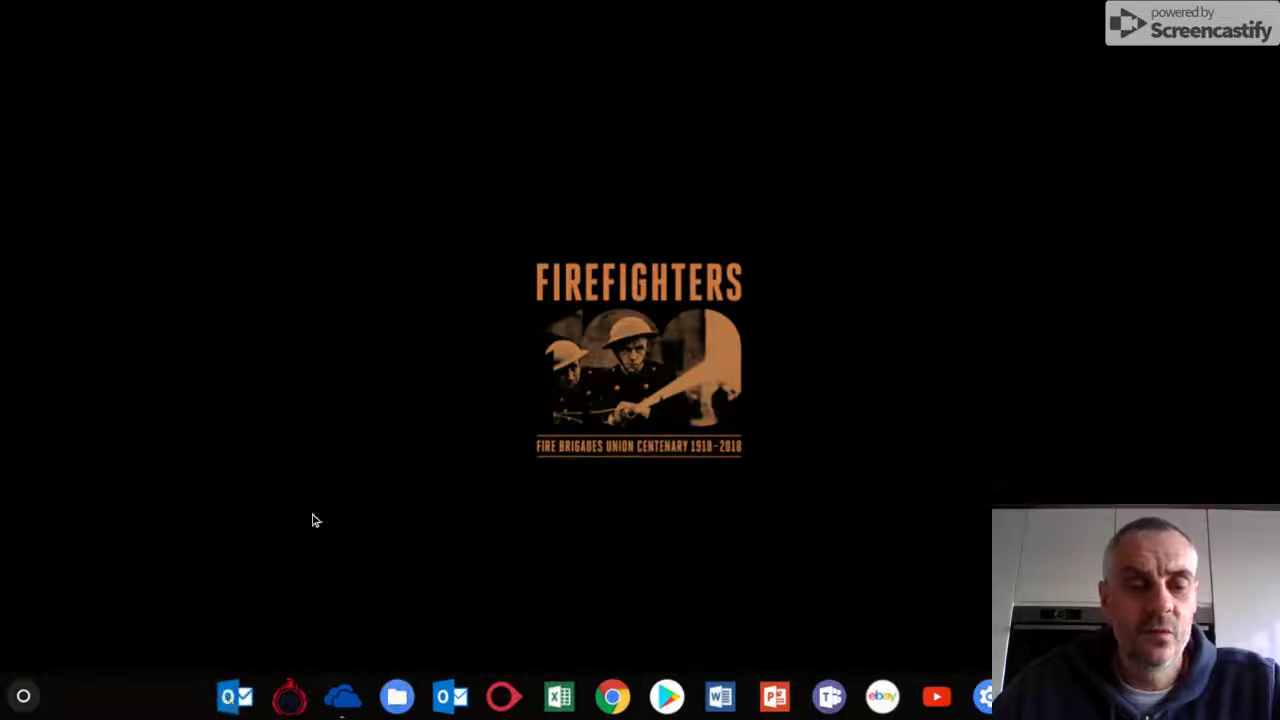
click(237, 696)
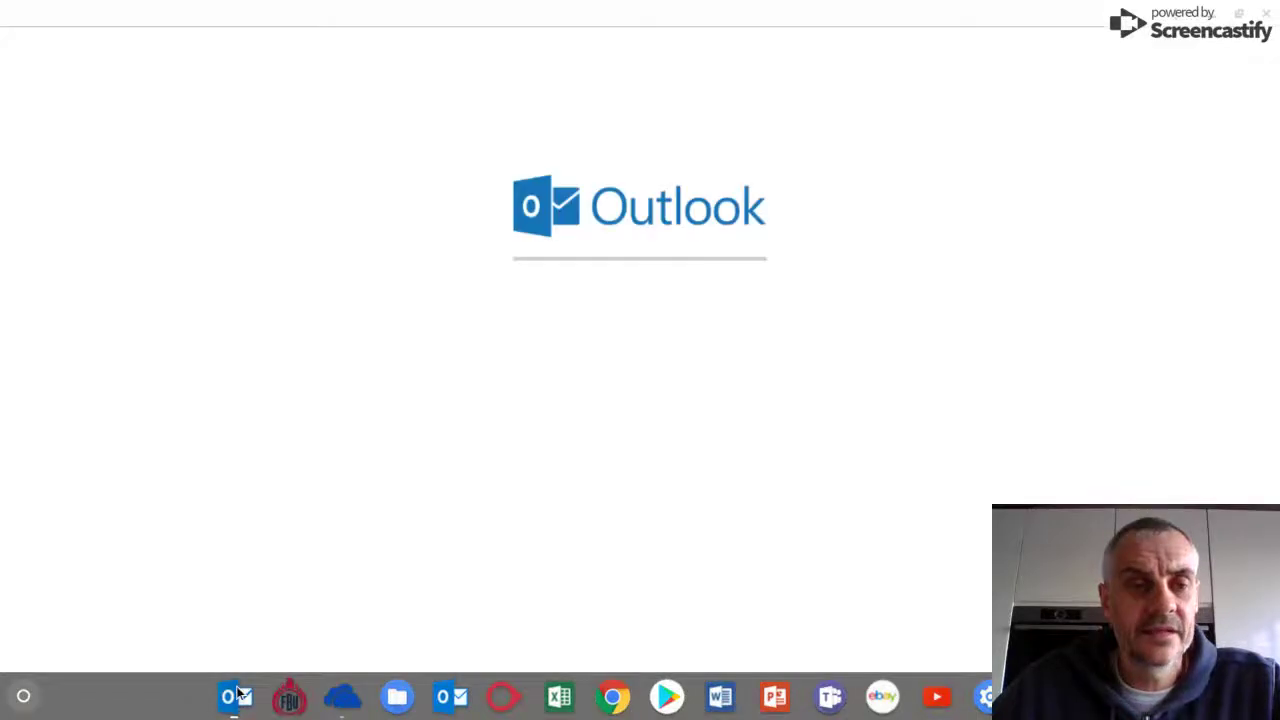